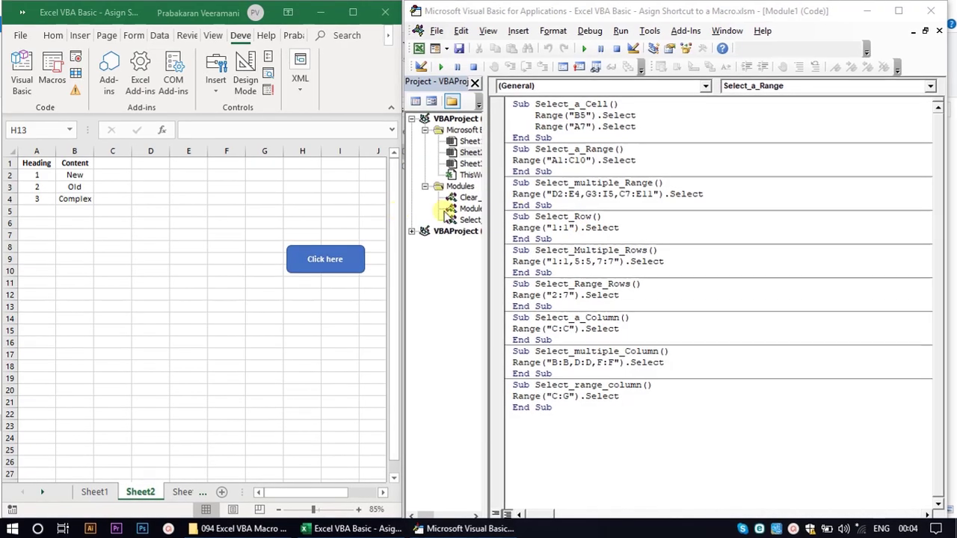
Step: Review the Select_a_Cell, Select_a_Range and Select_multiple_Range procedures in the VBA code
left_click(535, 169)
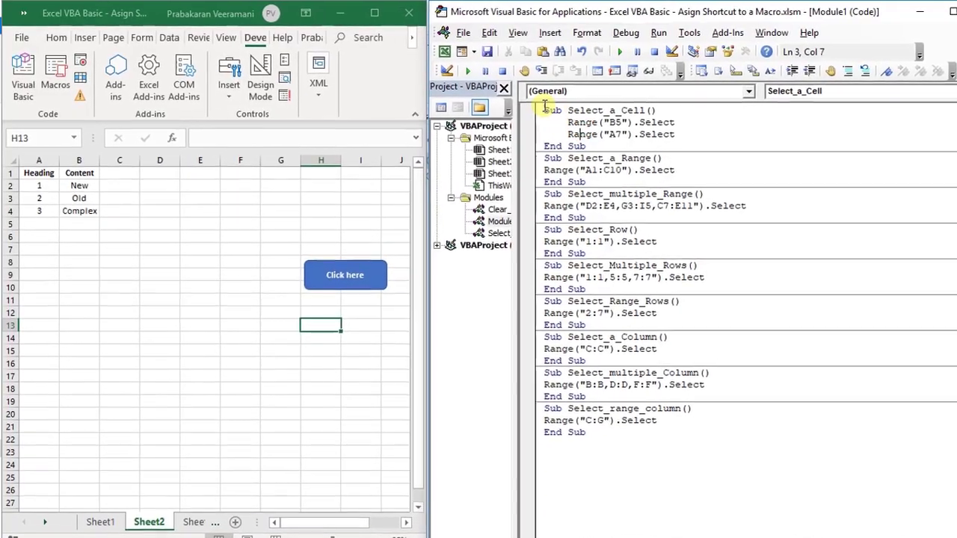
mouse_move(531, 108)
left_mouse_down()
mouse_move(572, 141)
mouse_move(588, 172)
left_mouse_up()
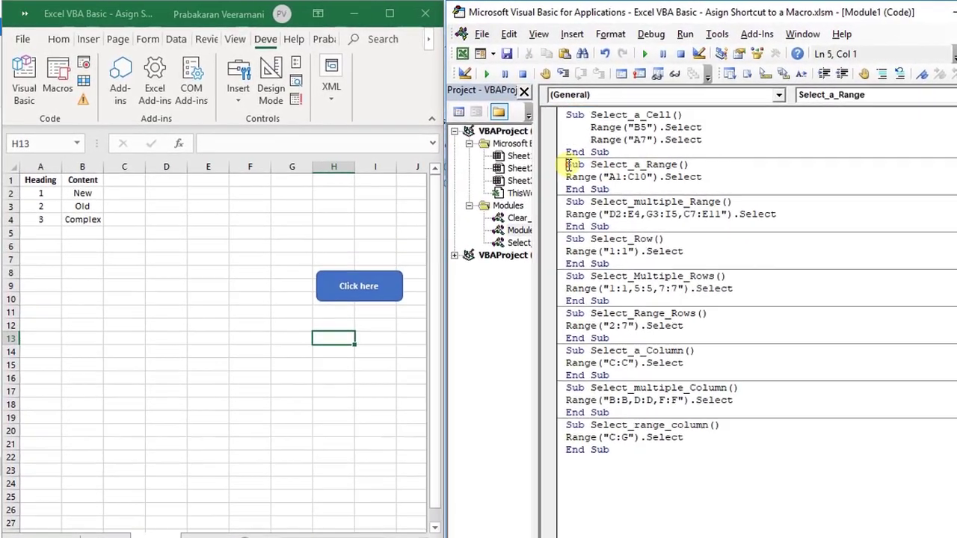
left_click(617, 180)
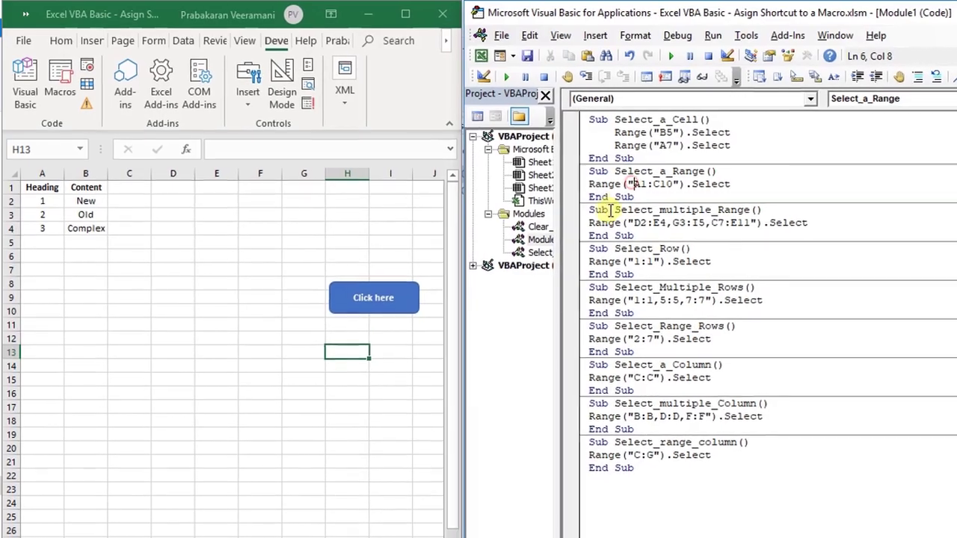
left_click(621, 225)
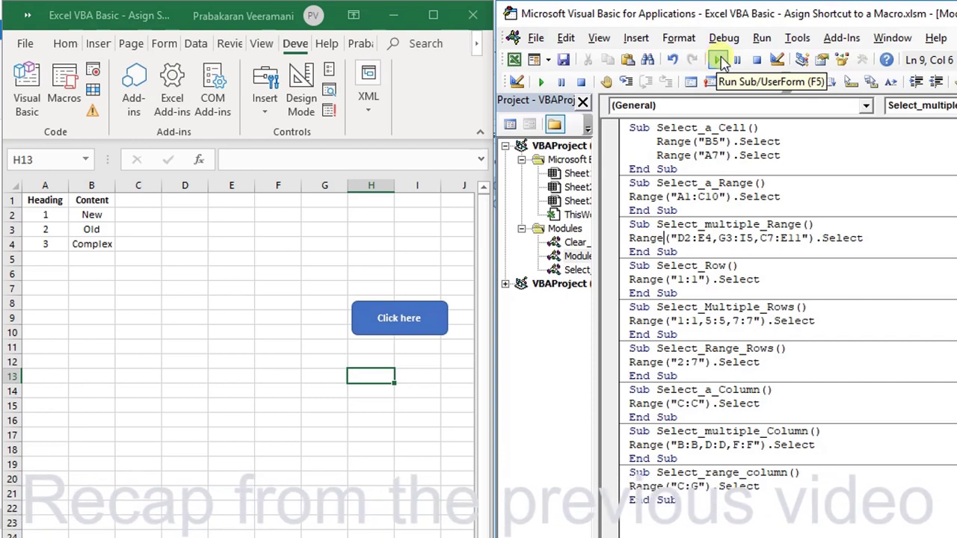
Step: Look through the workbook's macro list on the worksheet and close it without running anything
left_click(196, 274)
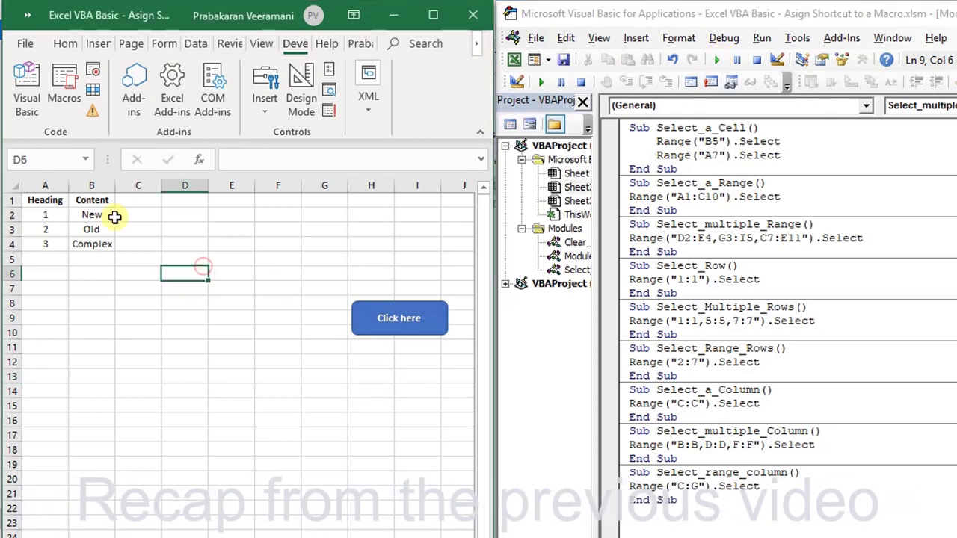
left_click(65, 90)
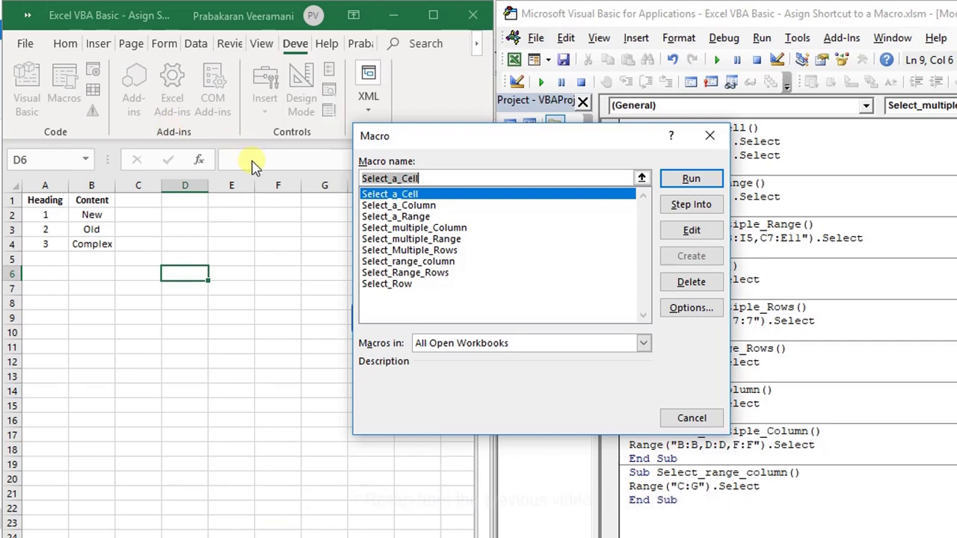
left_click(402, 239)
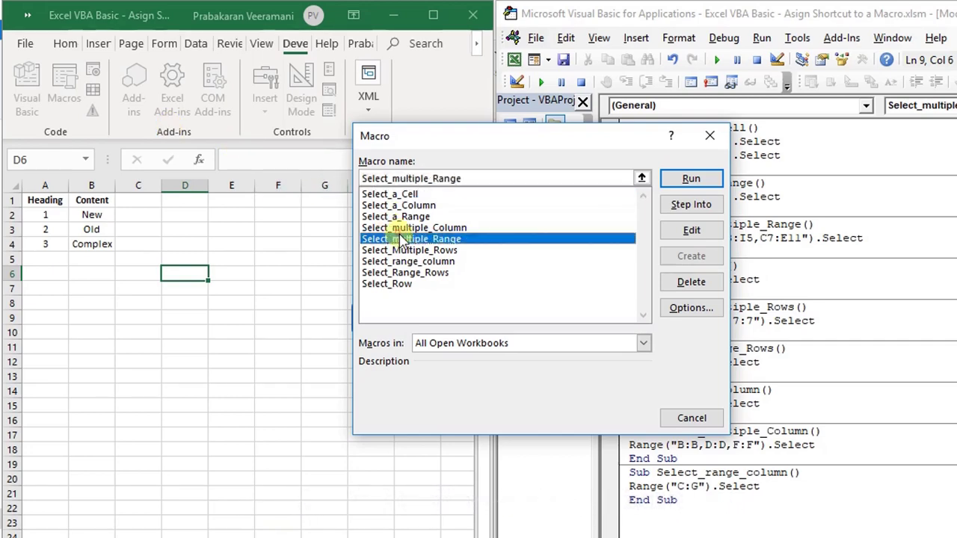
left_click(714, 145)
left_click(376, 420)
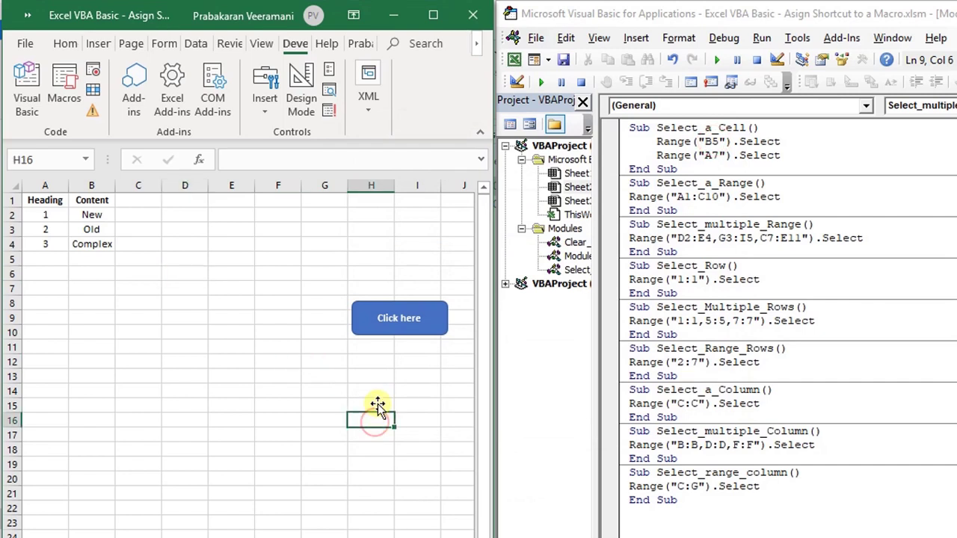
Step: Inspect the macro assigned to the Click here shape and close it unchanged
right_click(373, 333)
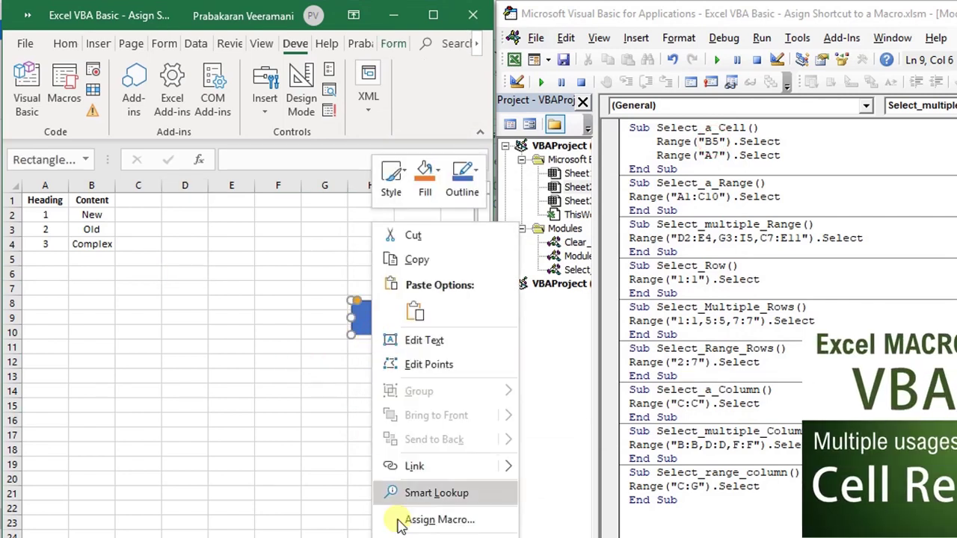
left_click(423, 520)
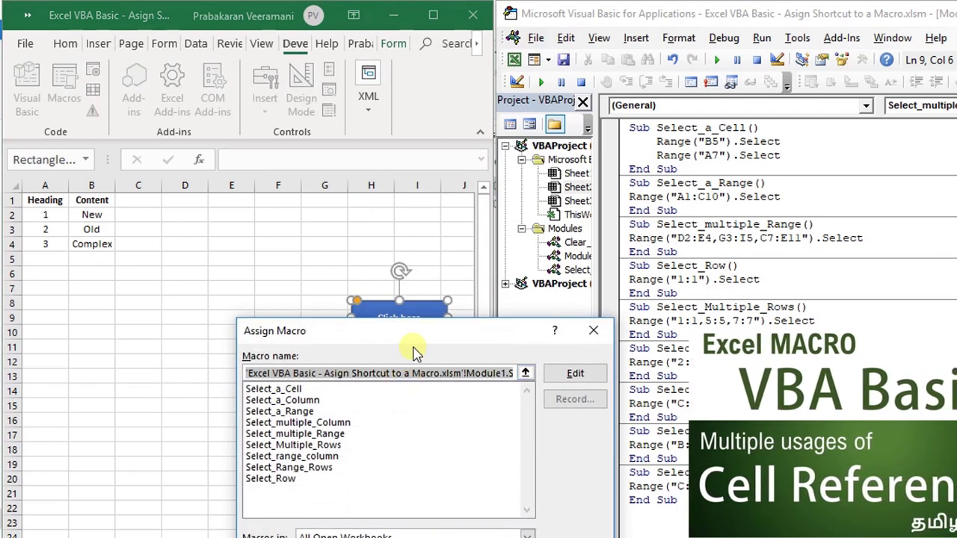
left_click_drag(415, 351, 389, 245)
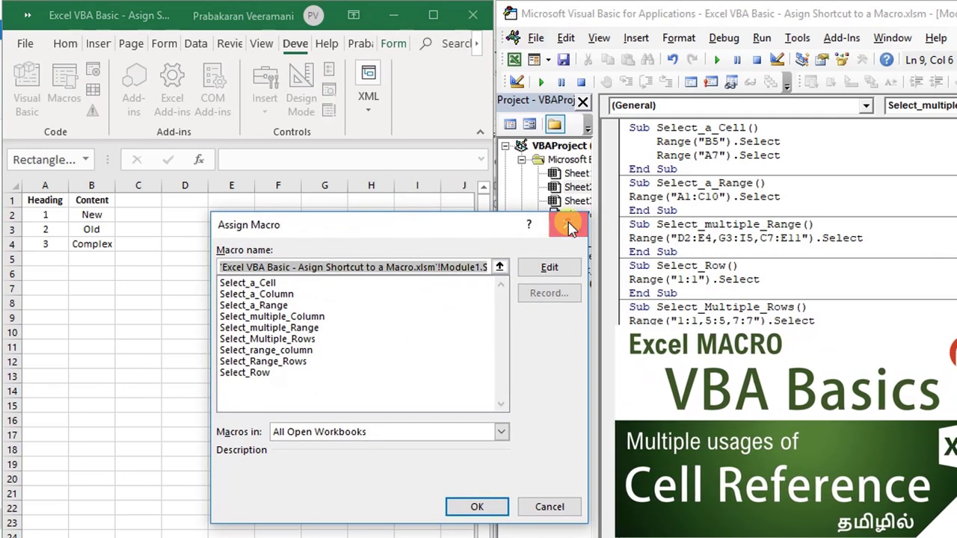
left_click(570, 228)
left_click(409, 286)
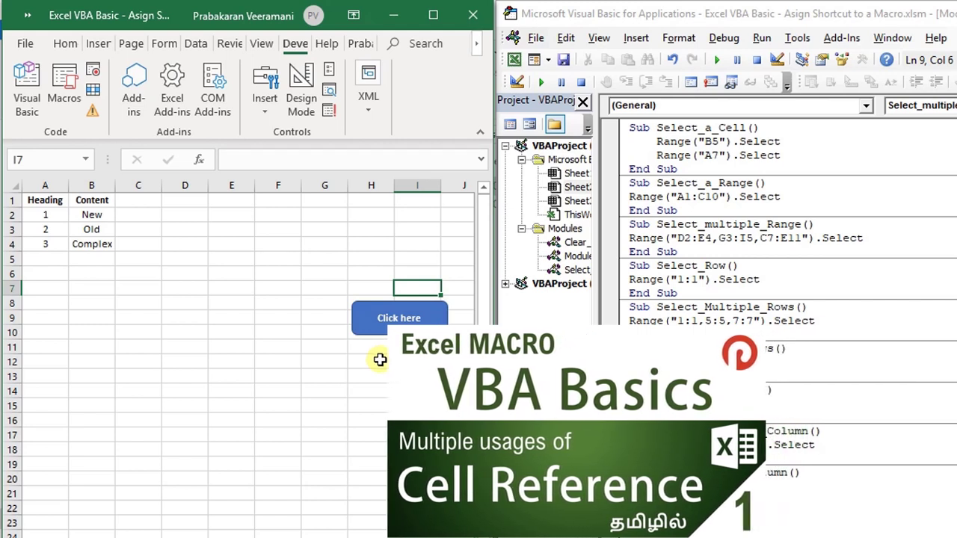
Step: Bold the Old and Complex entries in B3:B4, leaving New in B2 regular
left_click(177, 400)
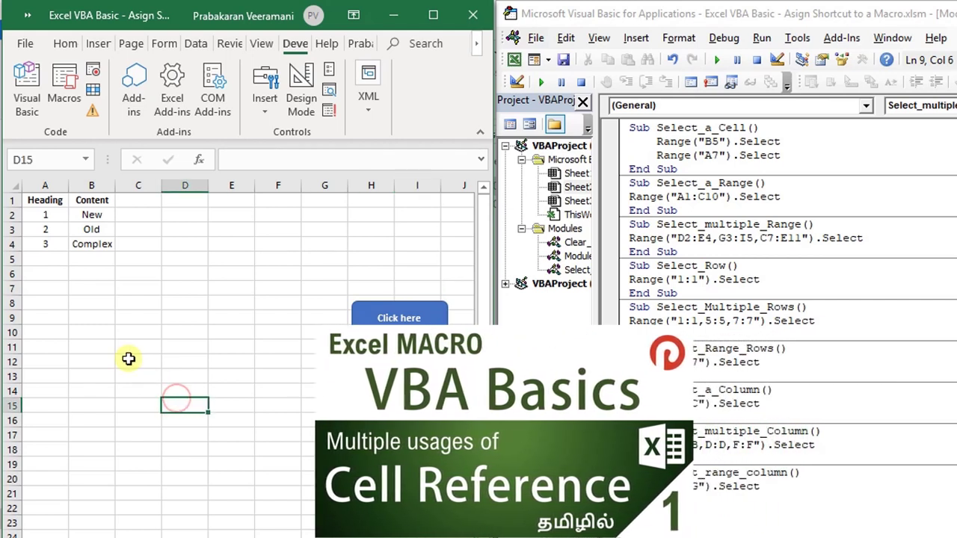
left_click_drag(93, 229, 100, 245)
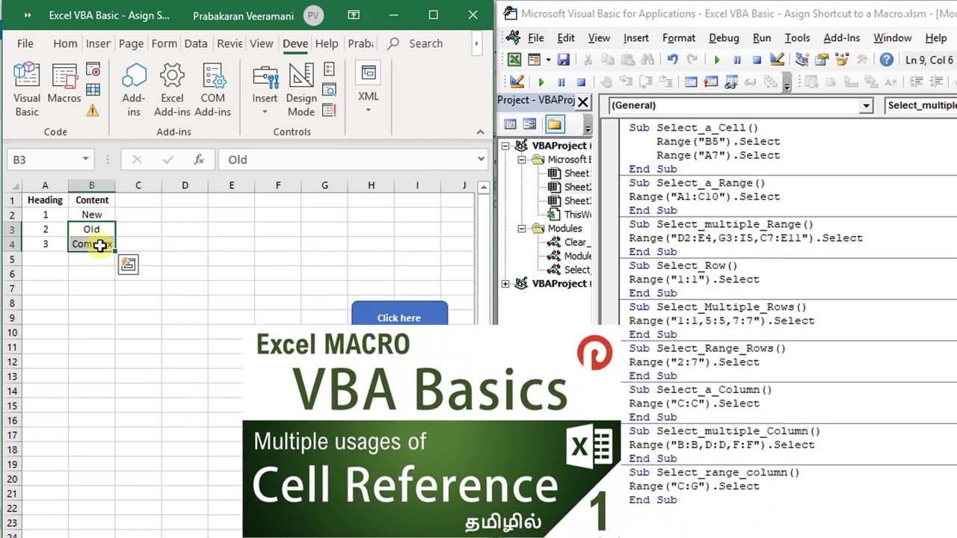
key("ctrl+b")
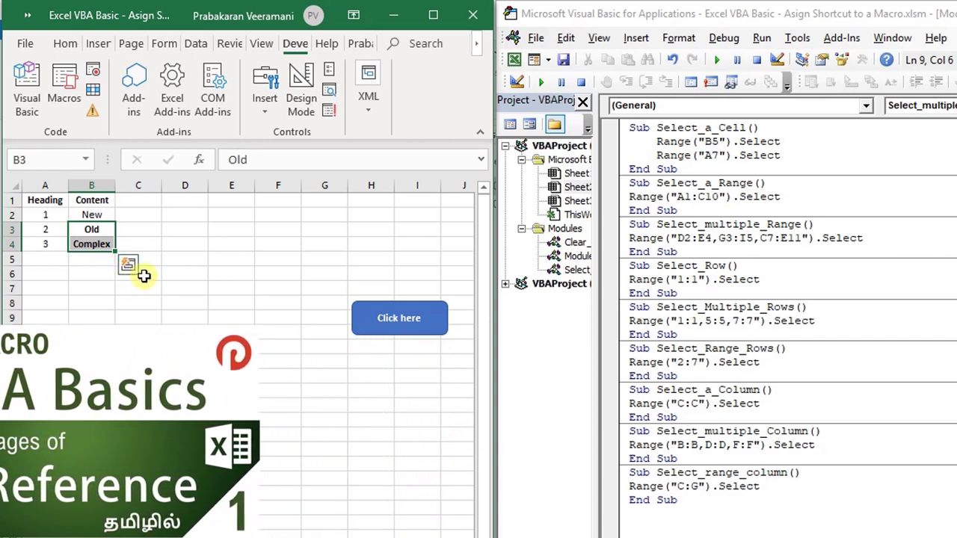
left_click(147, 264)
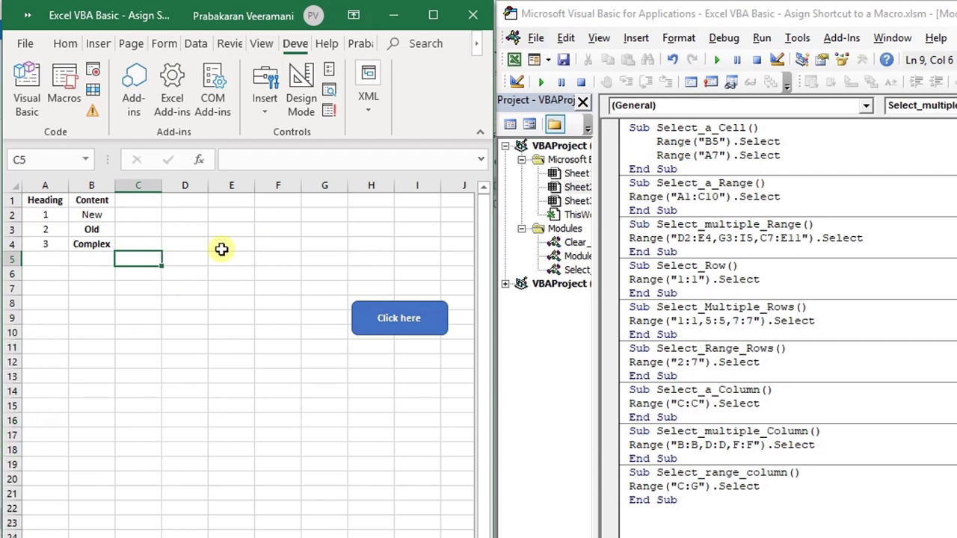
Step: Find the Select_Multiple_Rows procedure name in the VBA code, then bring up Excel's Macro dialog
left_click_drag(630, 127, 739, 533)
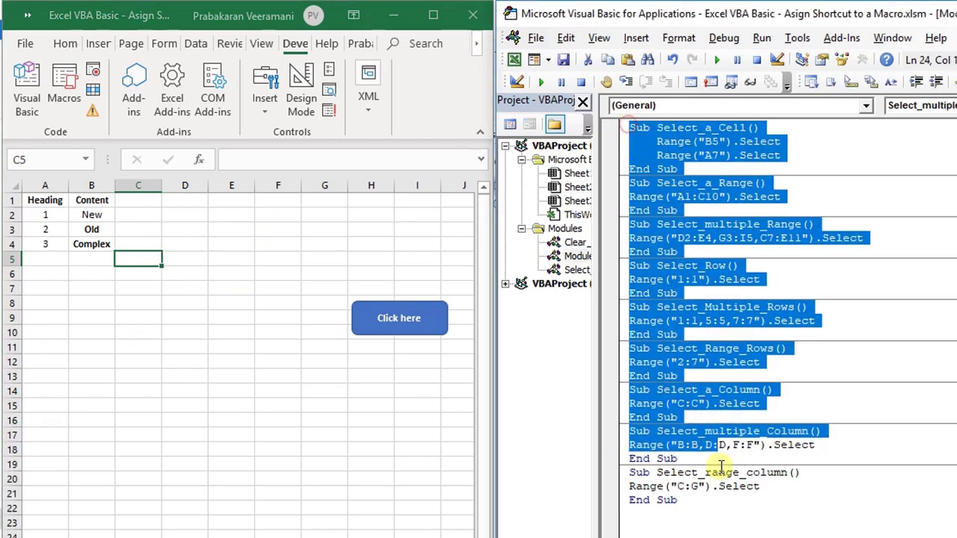
left_click(706, 307)
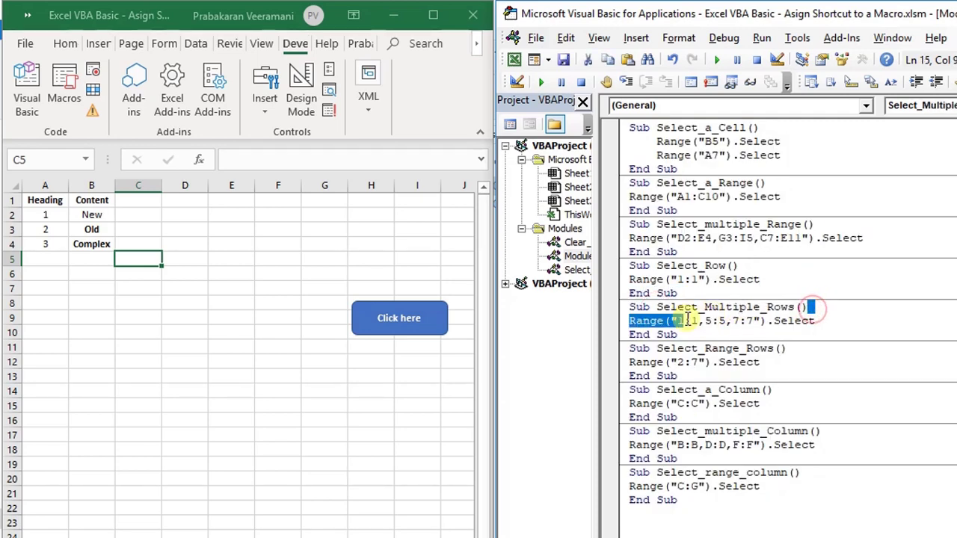
left_click_drag(808, 307, 685, 308)
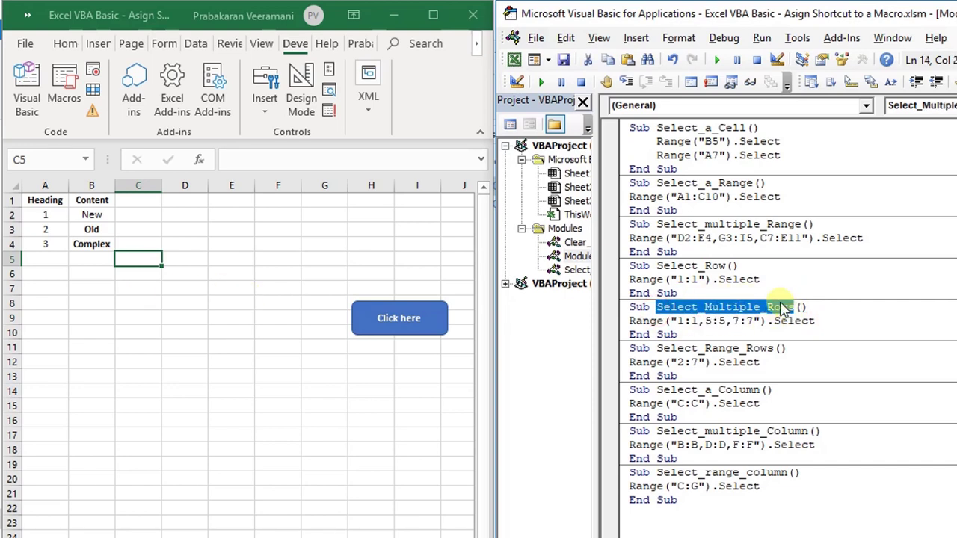
left_click(214, 245)
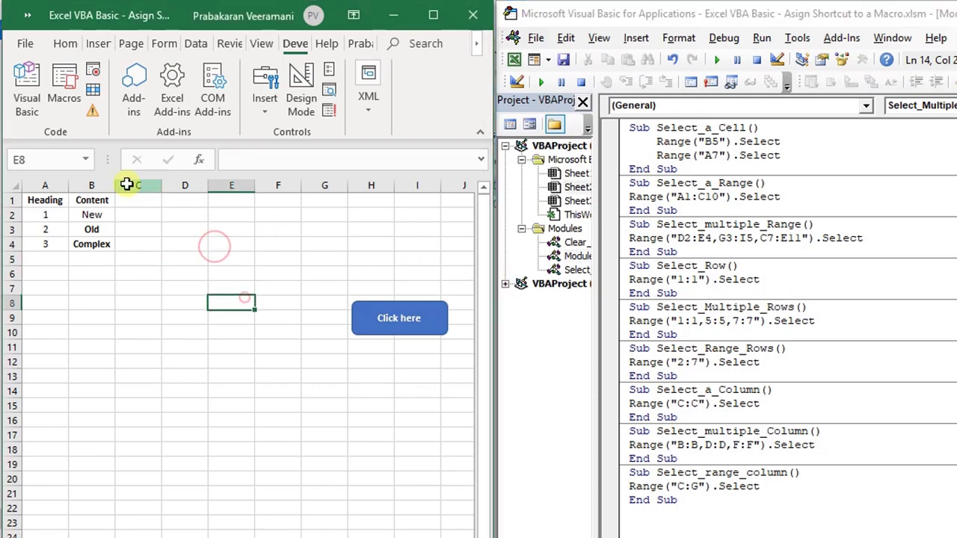
left_click(65, 105)
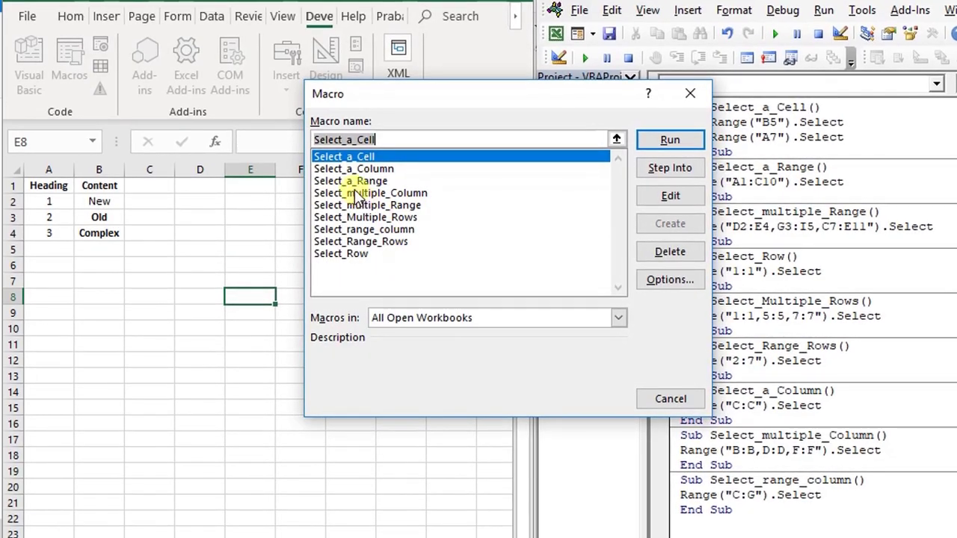
Step: Give Select_Multiple_Rows the Ctrl+Shift+O shortcut key and close the Macro dialog
left_click(366, 218)
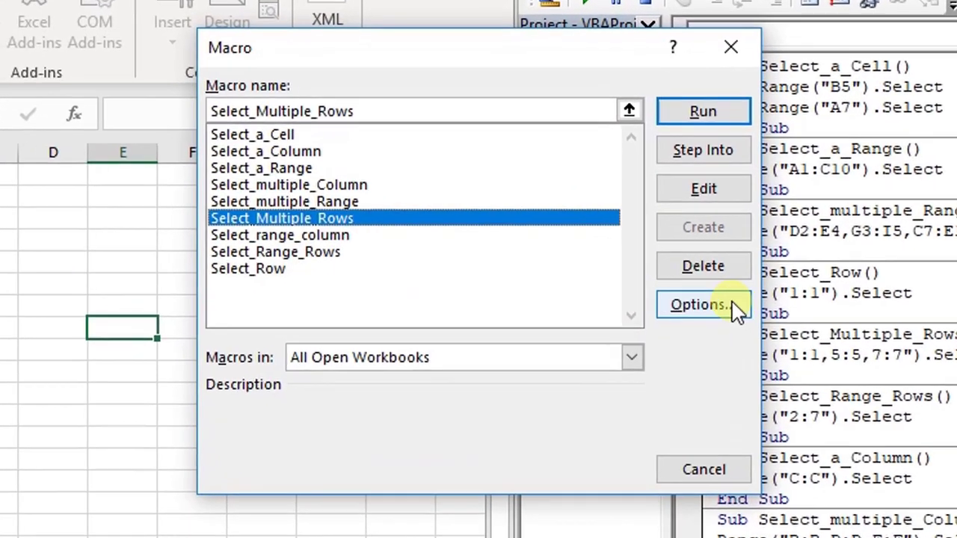
left_click(732, 306)
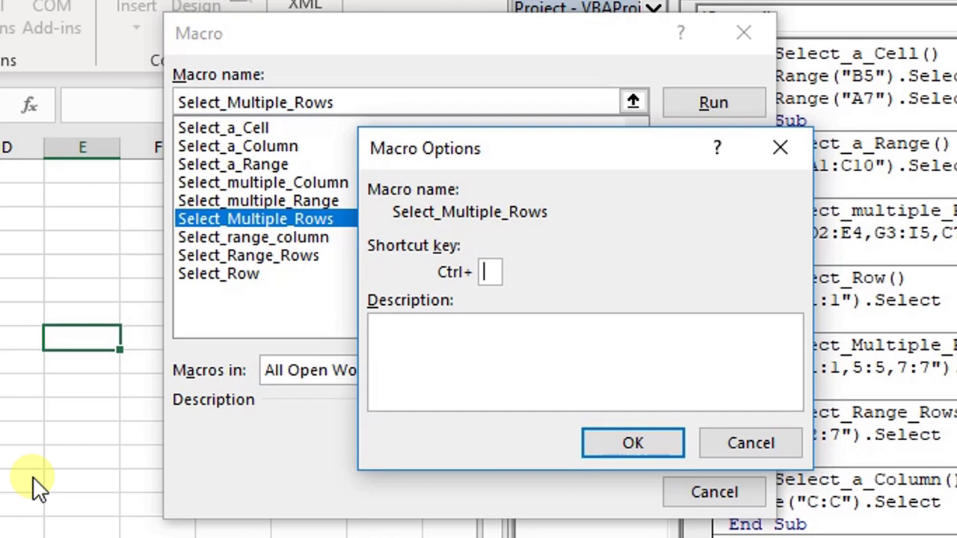
type("O")
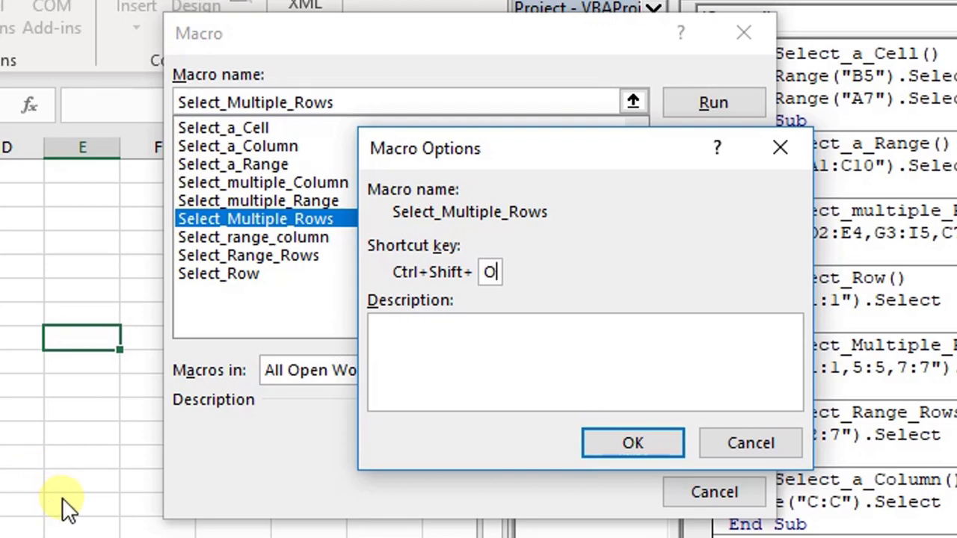
left_click_drag(435, 157, 545, 143)
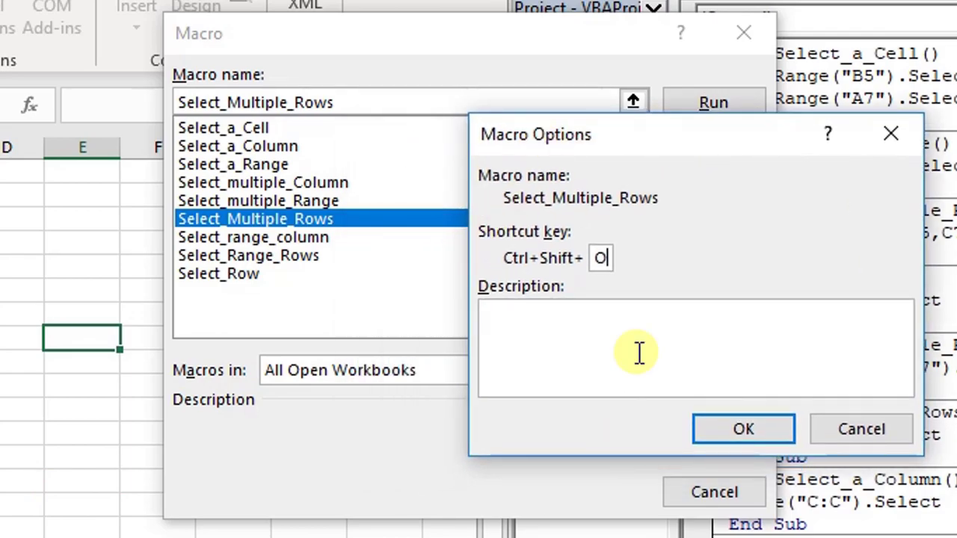
left_click(717, 418)
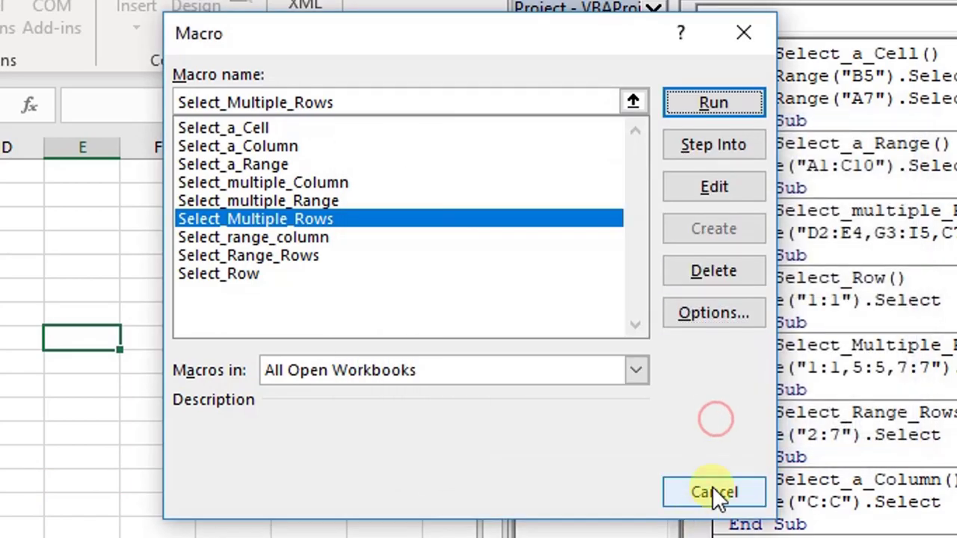
left_click(716, 493)
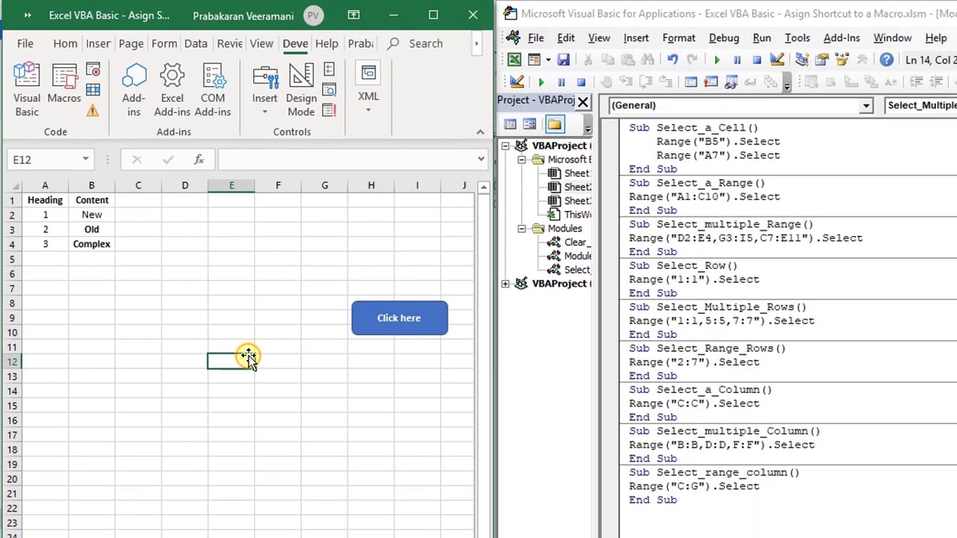
Step: Test the rows shortcut selecting rows 1, 5 and 7, with the Click here button run in between
key("ctrl+shift+o")
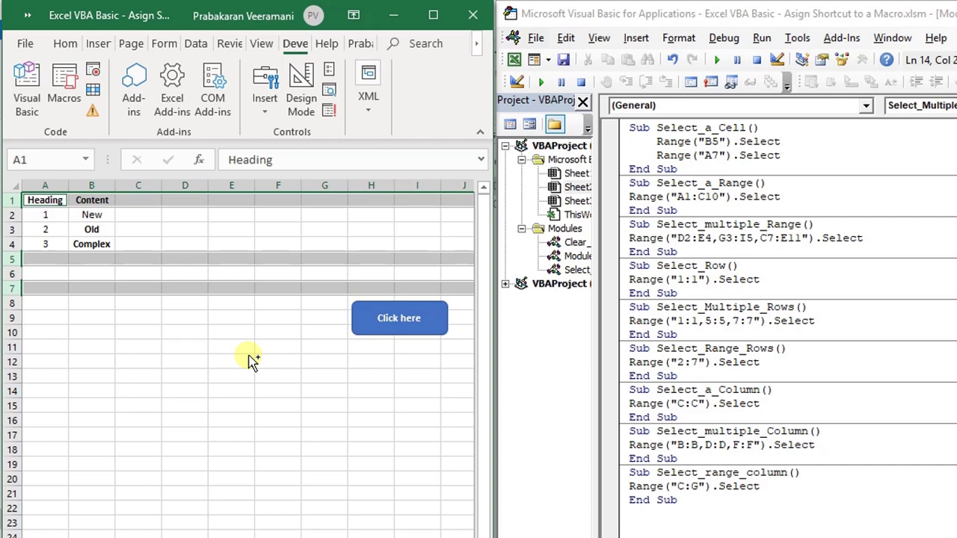
left_click(249, 353)
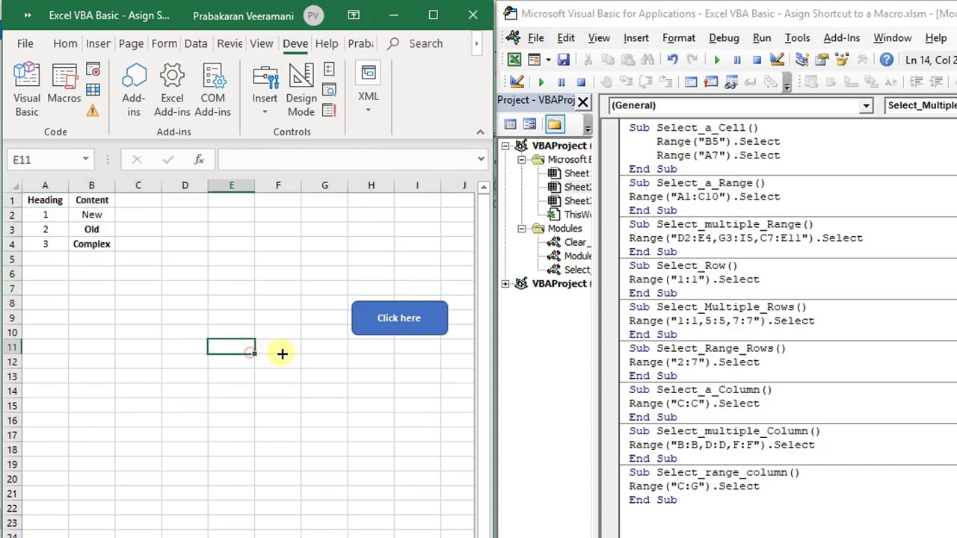
left_click(363, 321)
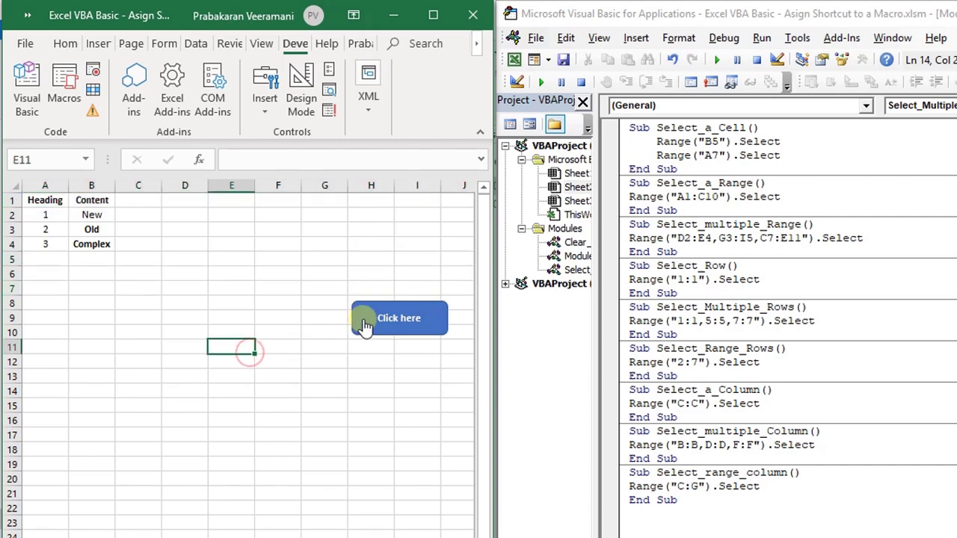
left_click(317, 346)
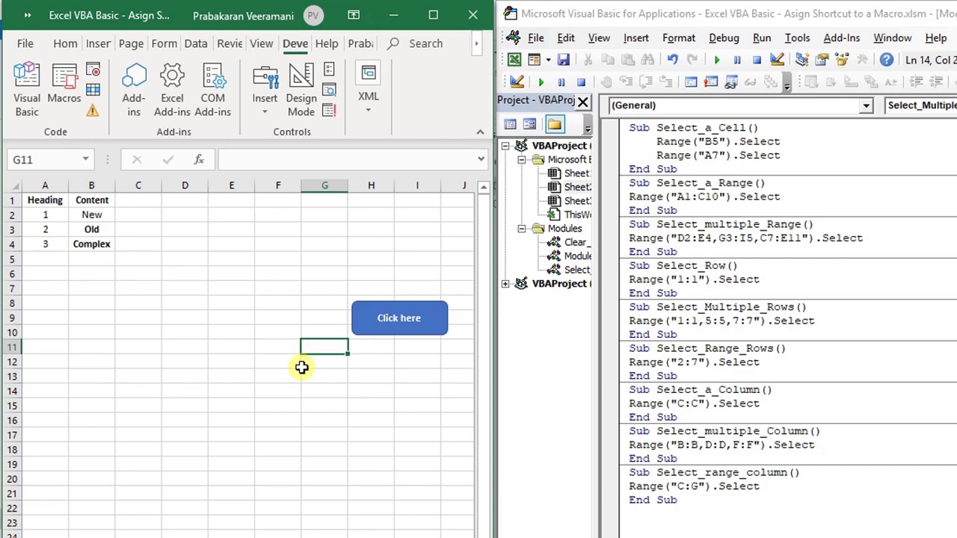
key("ctrl+shift+r")
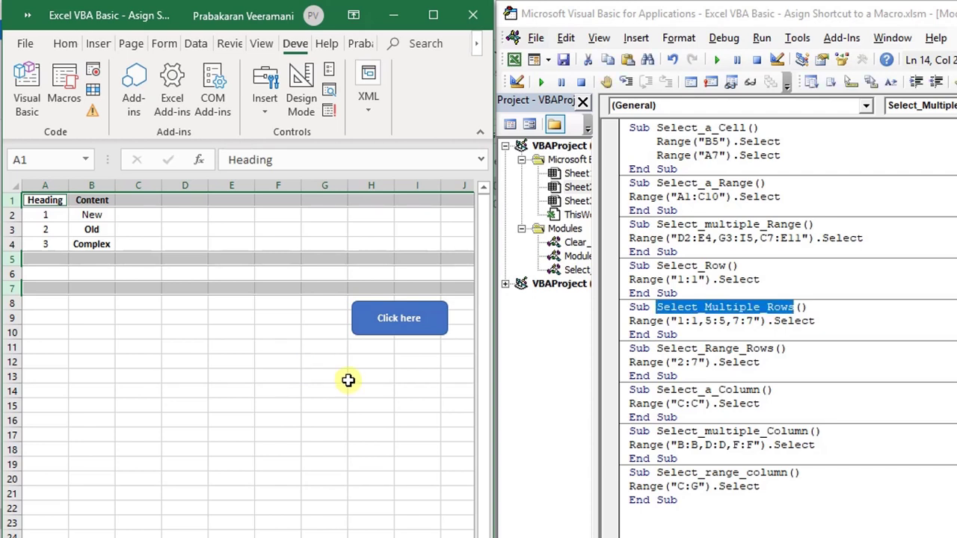
left_click(812, 305)
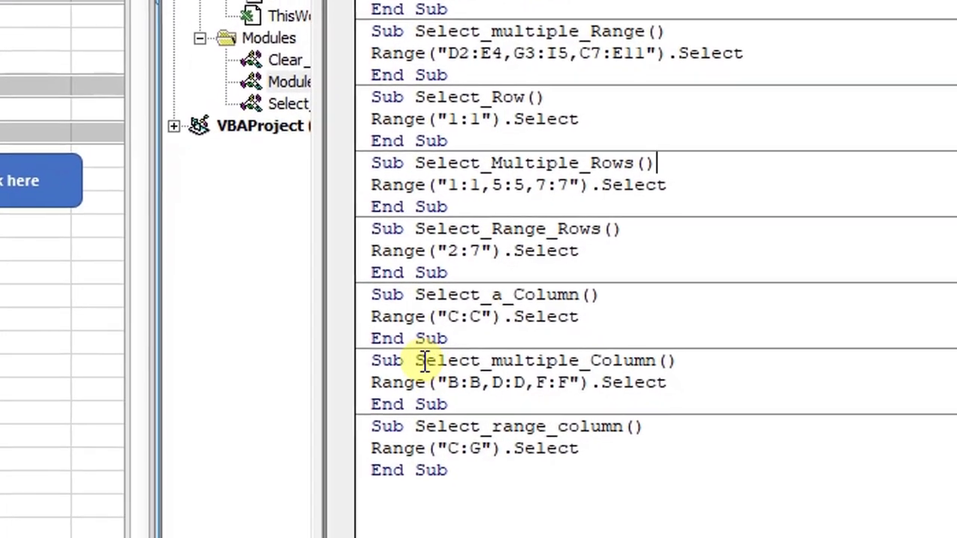
left_click_drag(481, 380, 649, 368)
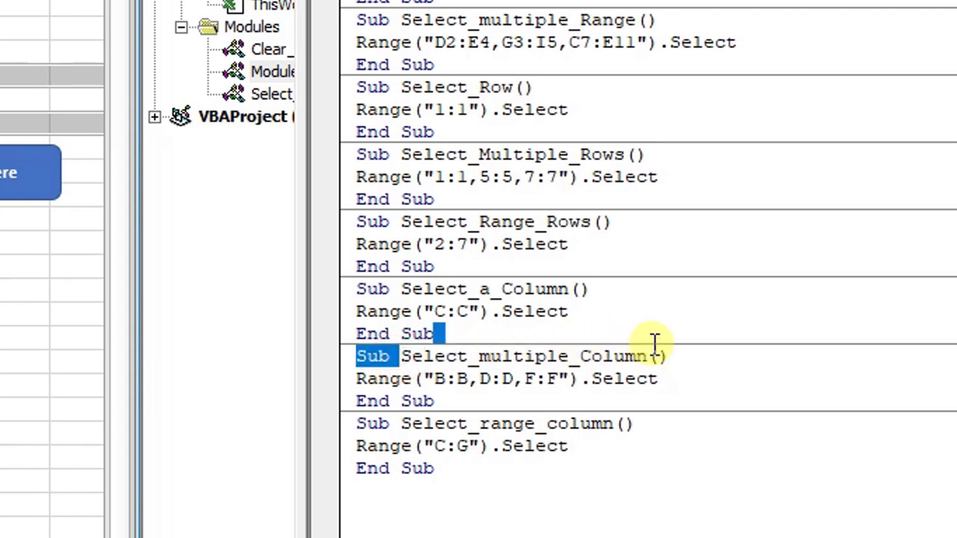
left_click_drag(595, 344, 667, 356)
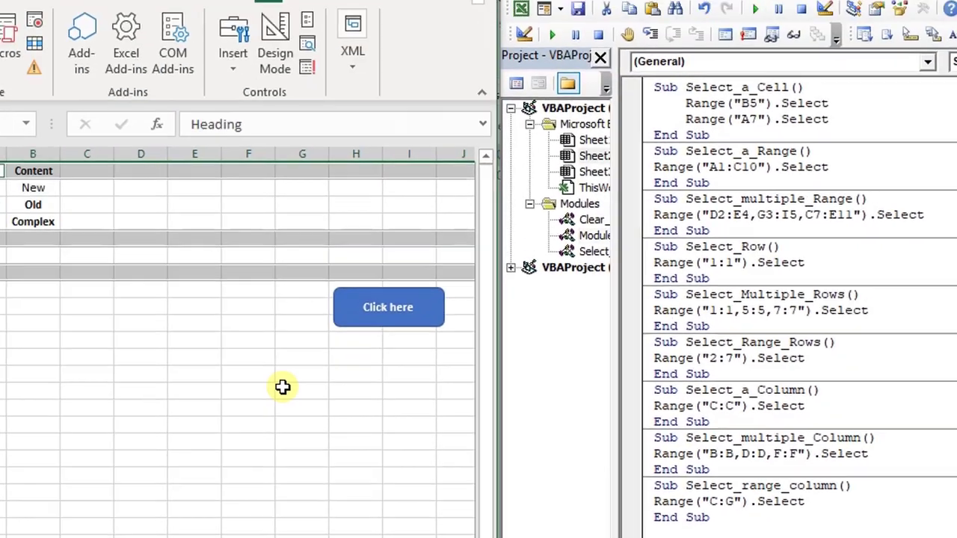
left_click(340, 401)
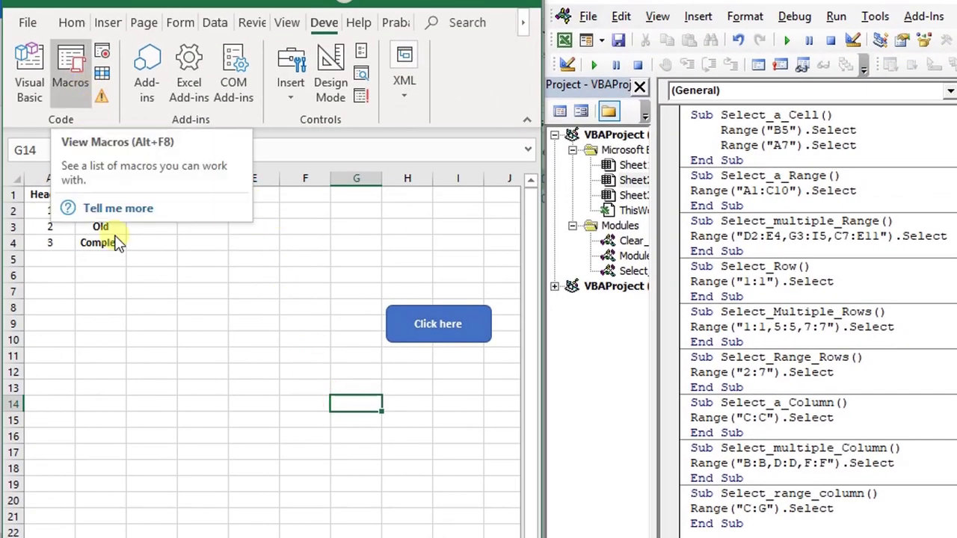
Step: Assign the Ctrl+Shift+P shortcut key to the Select_multiple_Column macro and return to the sheet
left_click(135, 285)
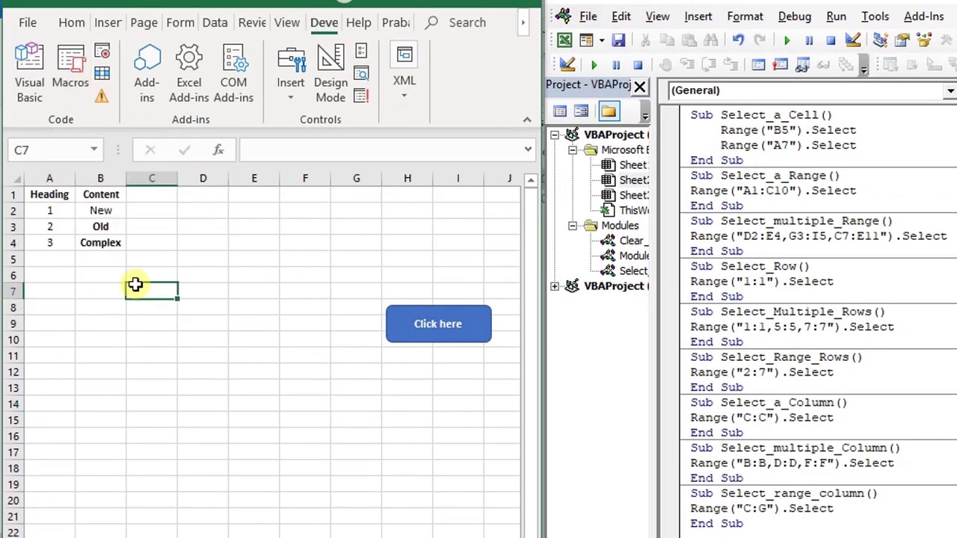
left_click(75, 75)
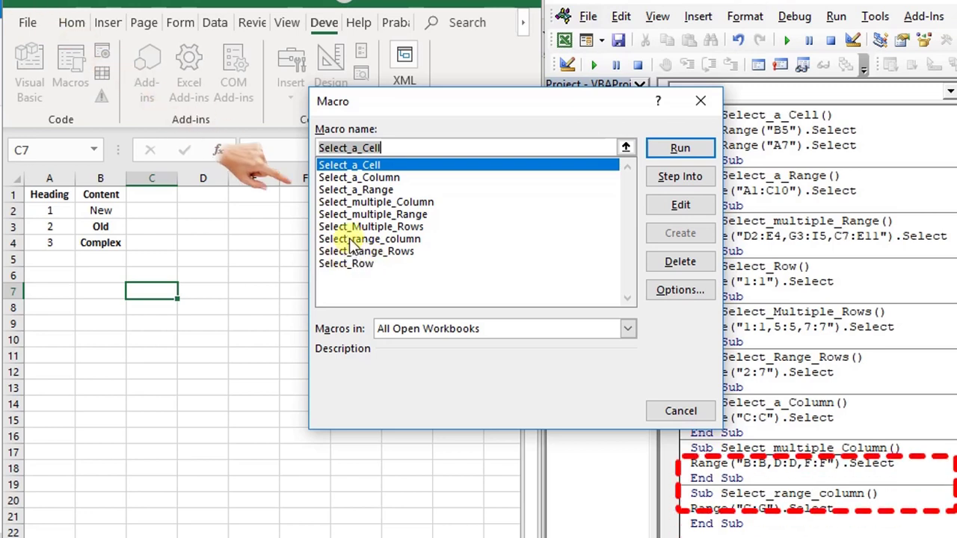
left_click(367, 205)
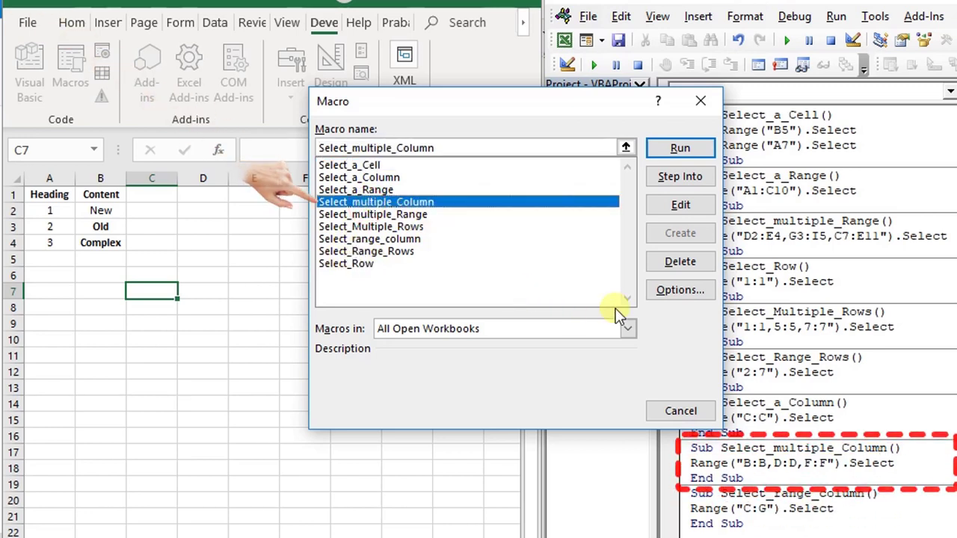
left_click(664, 296)
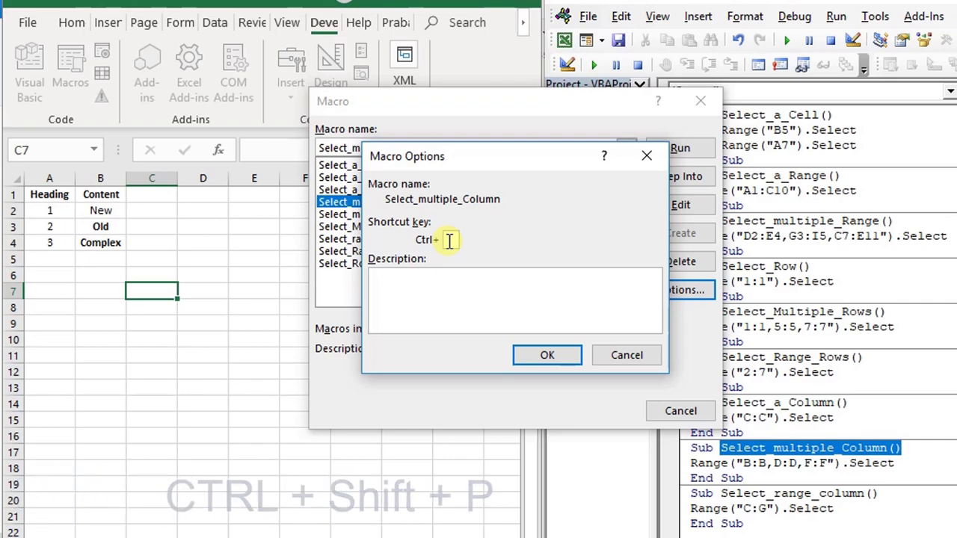
type("P")
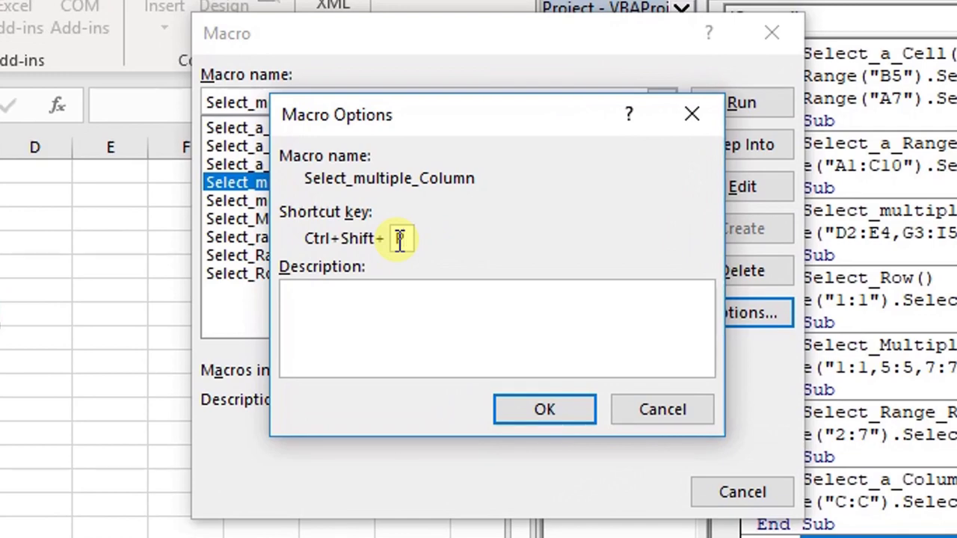
left_click(541, 417)
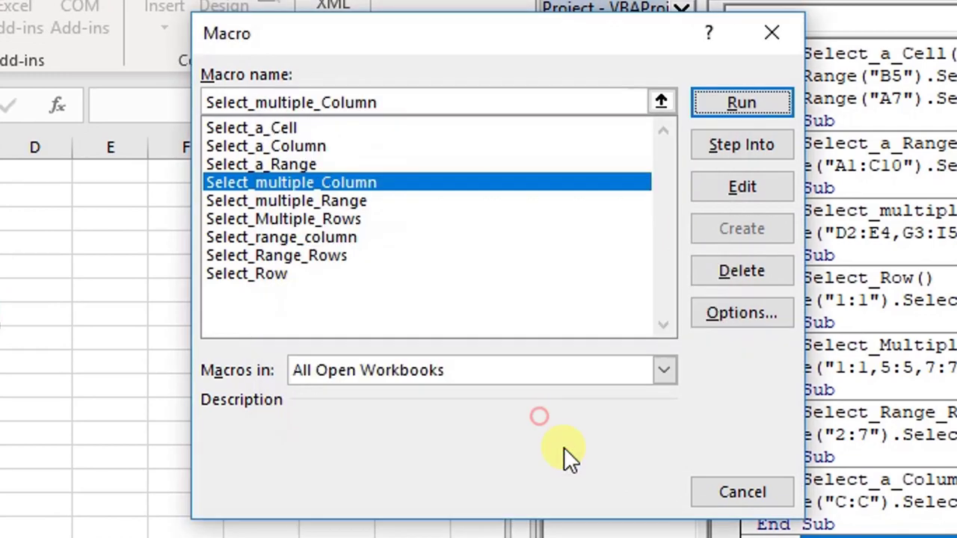
left_click(695, 486)
left_click(314, 479)
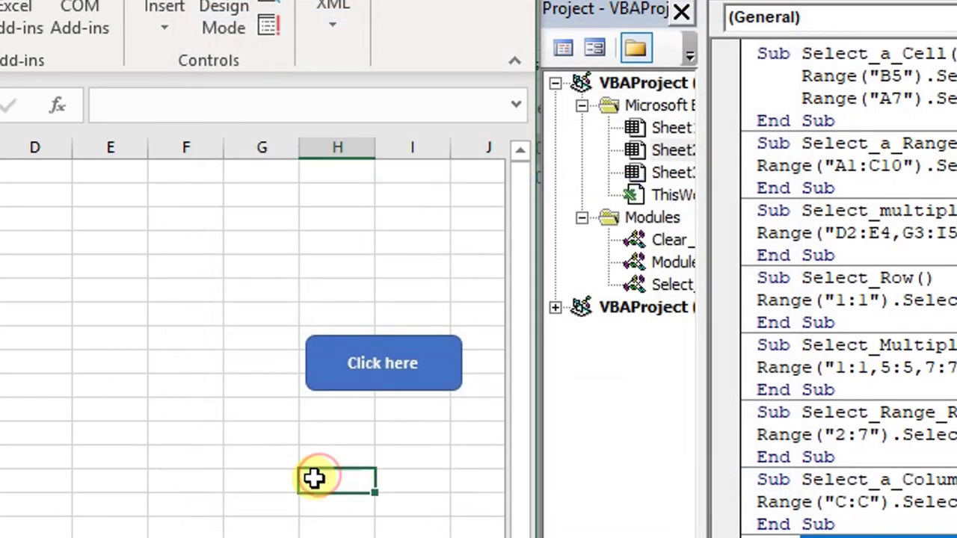
Step: Use the shortcuts to select columns B, D and F, then rows 1, 5 and 7
key("ctrl+shift+p")
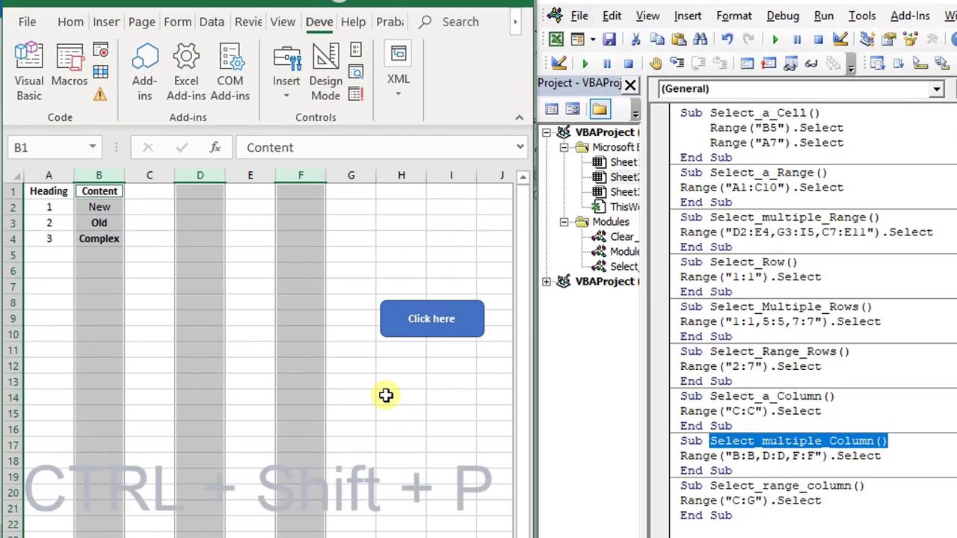
key("ctrl+shift+r")
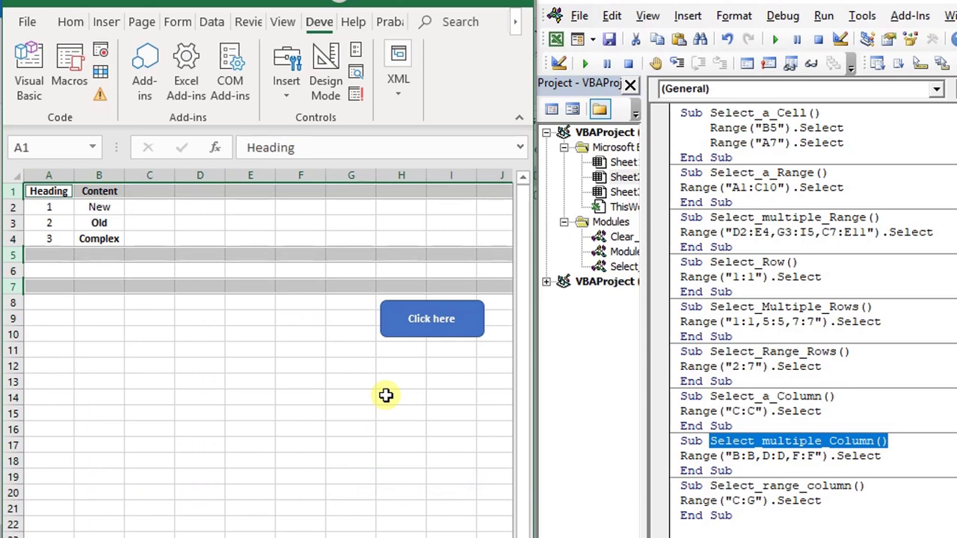